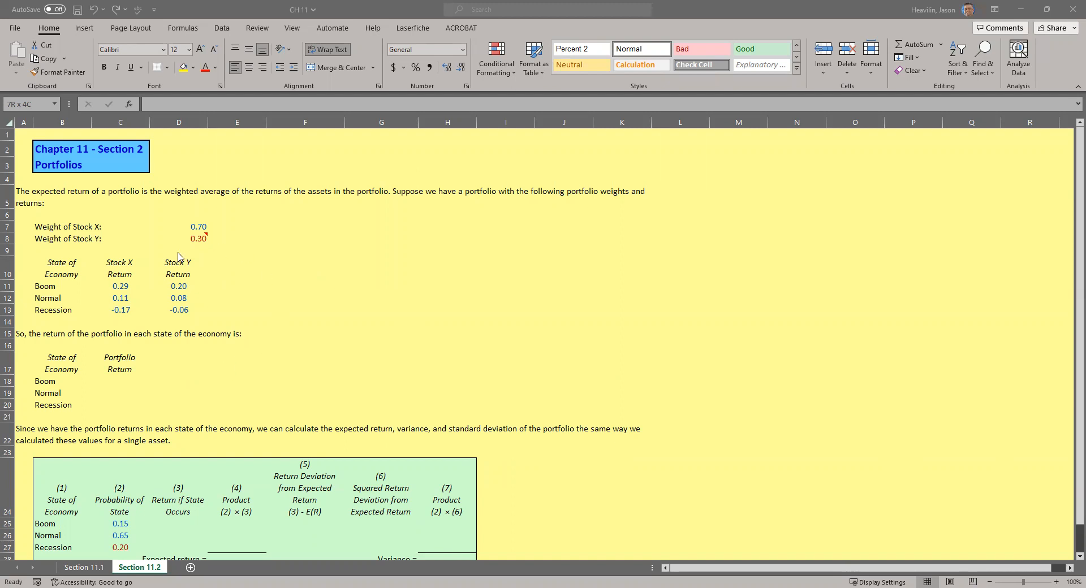
Examine the weights of Stock X and Stock Y and both stocks' returns in the boom, normal and recession states
left_click(82, 227)
left_click(87, 239)
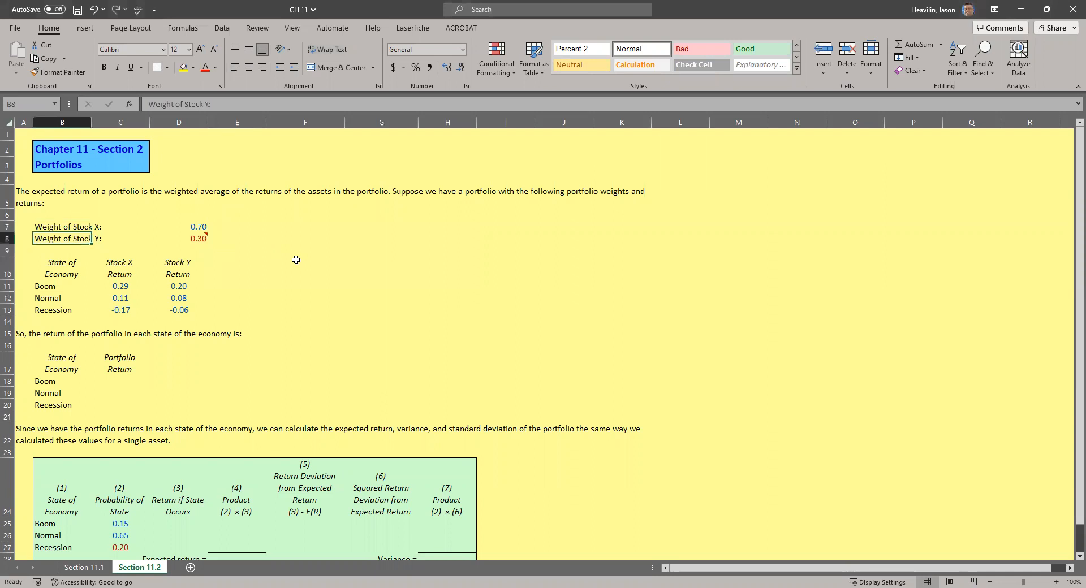
left_click(202, 226)
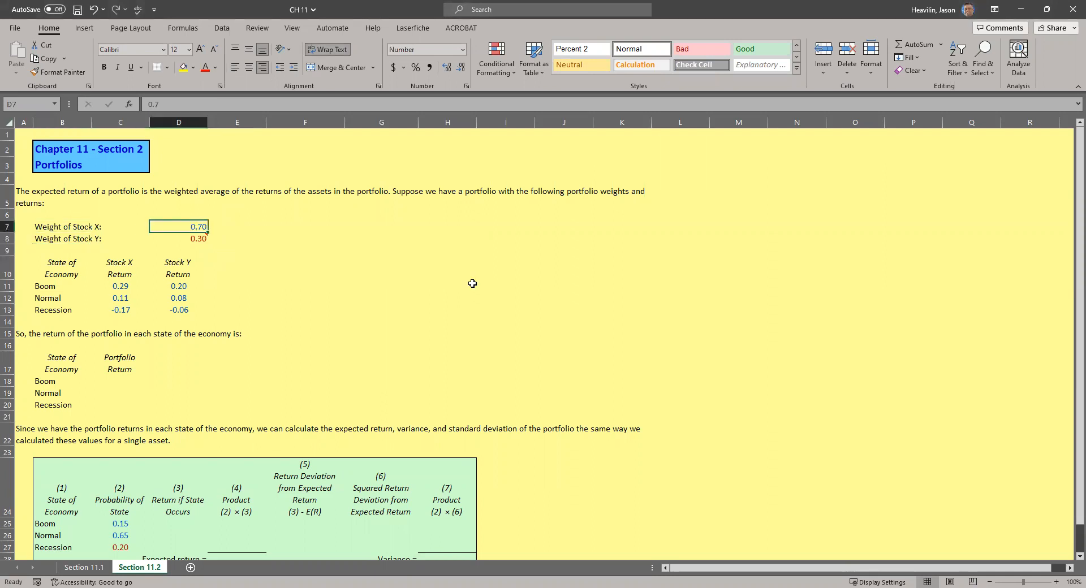
left_click(195, 242)
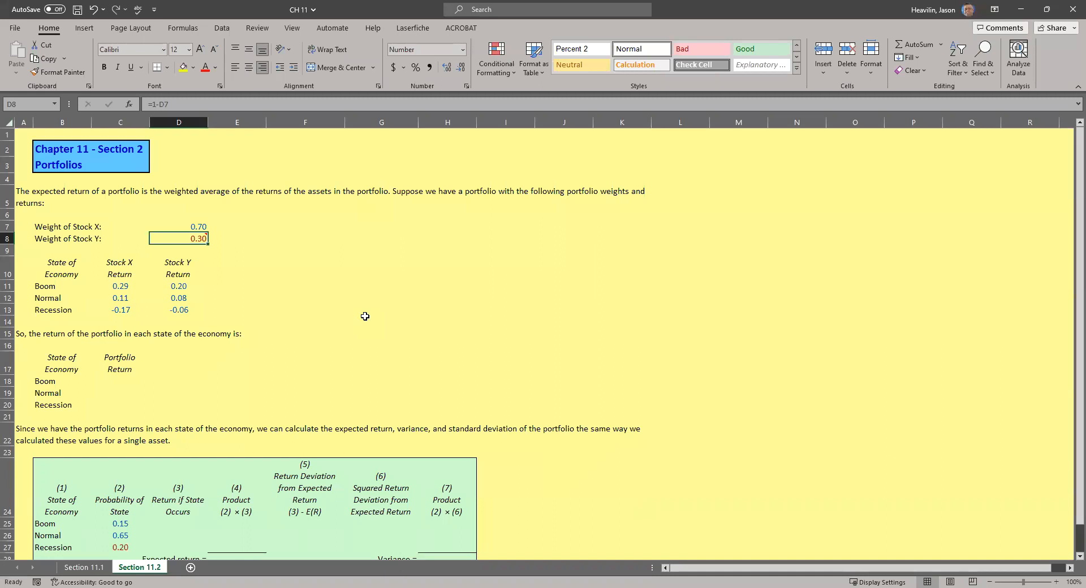
left_click(134, 281)
left_click(122, 266)
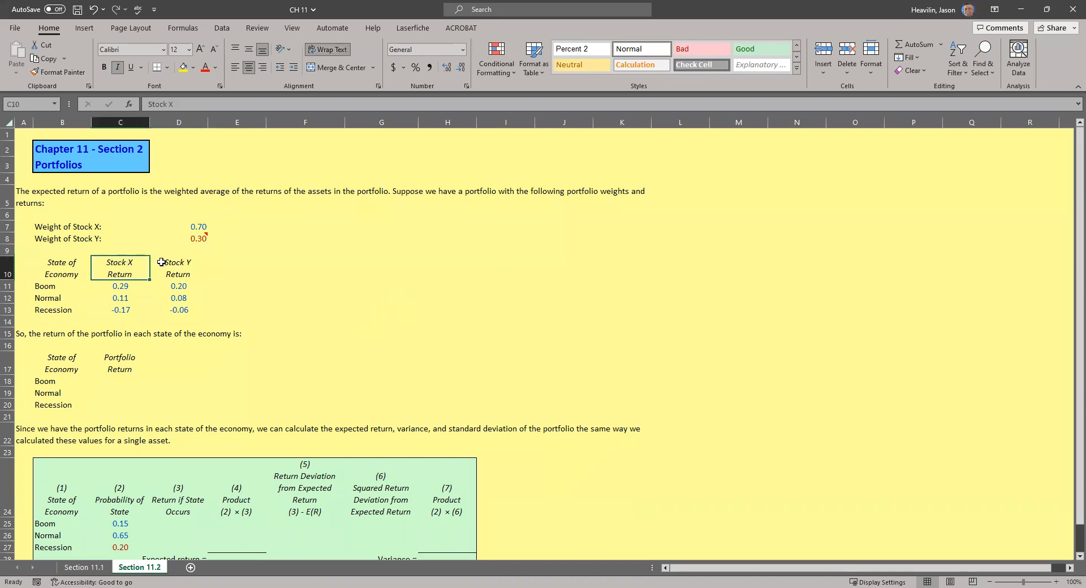
left_click(57, 288)
left_click(58, 300)
left_click(63, 311)
left_click(67, 299)
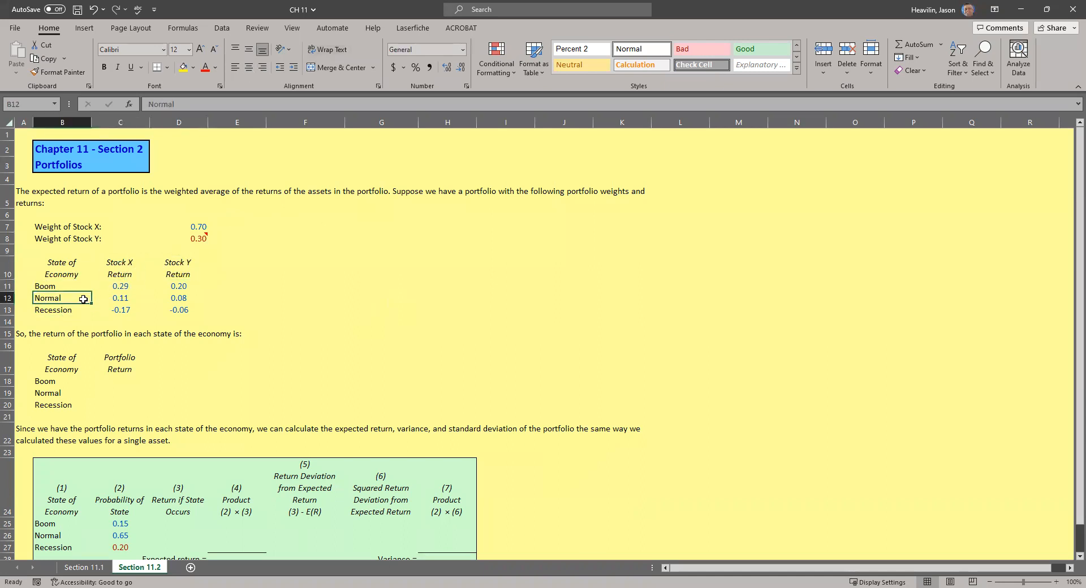
left_click(118, 288)
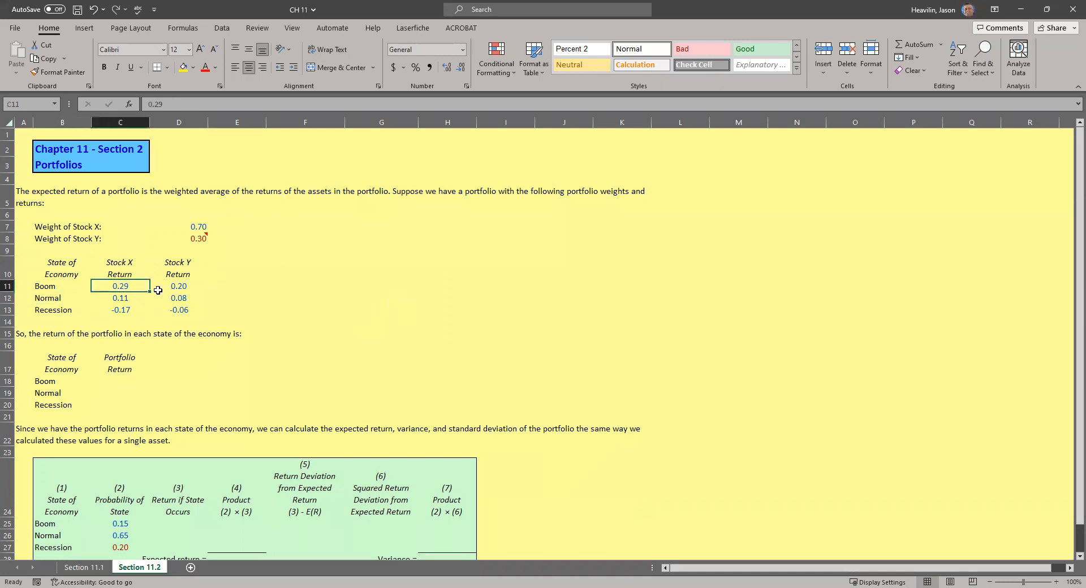
left_click(130, 300)
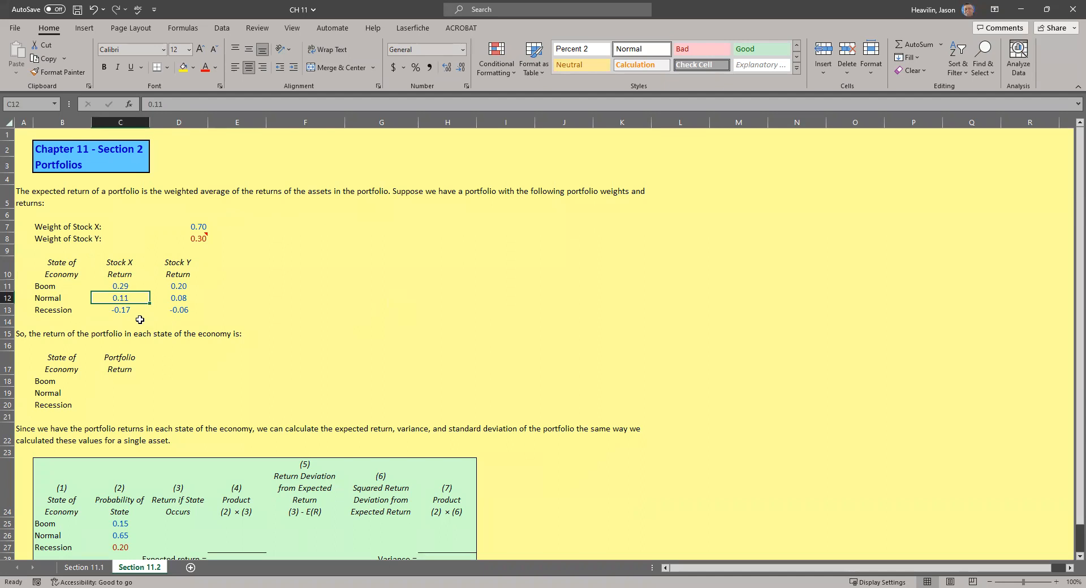
left_click(124, 311)
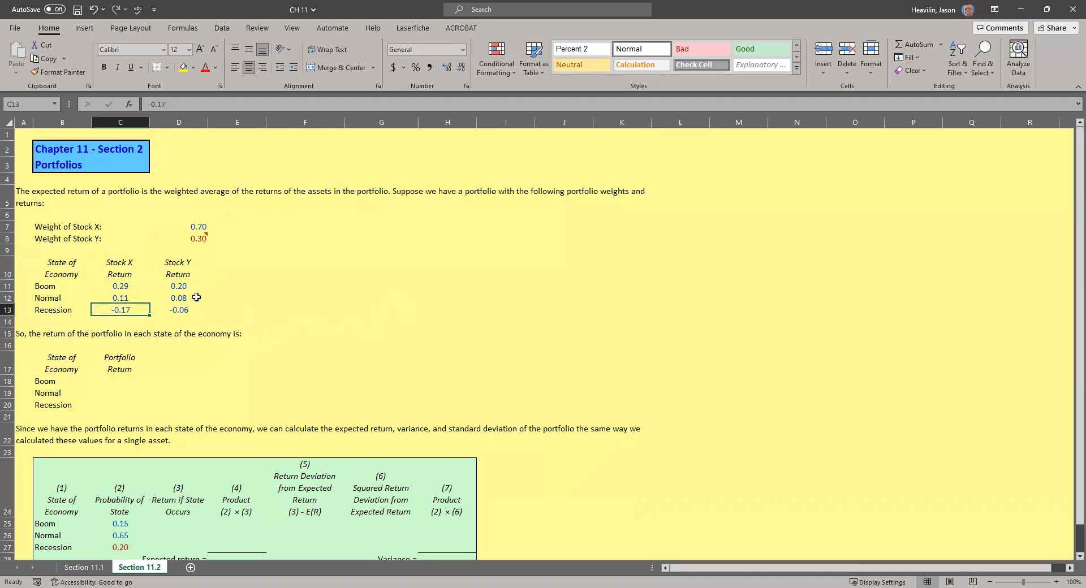
left_click_drag(174, 287, 179, 310)
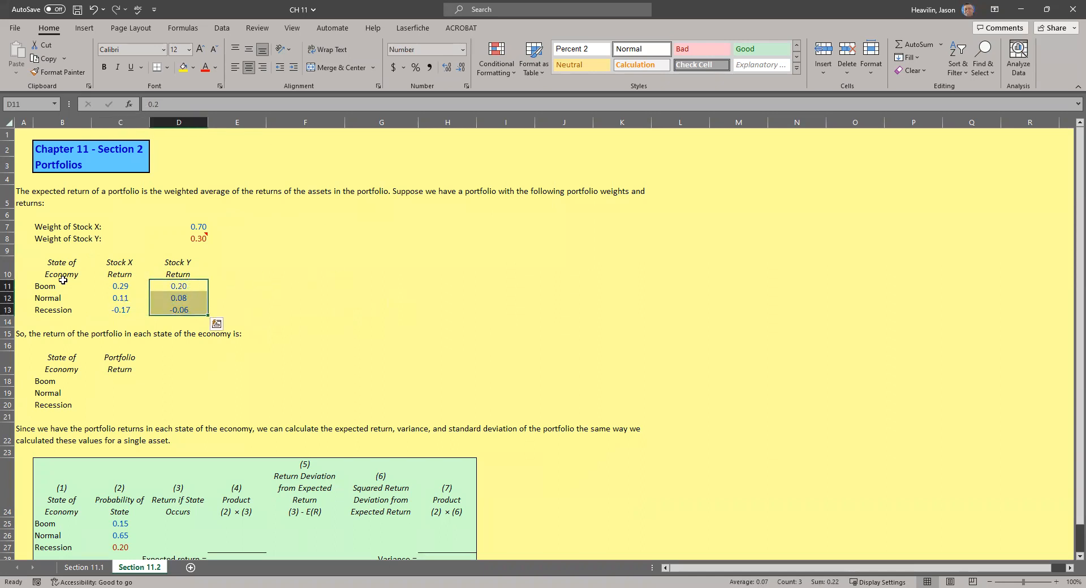
left_click(118, 297)
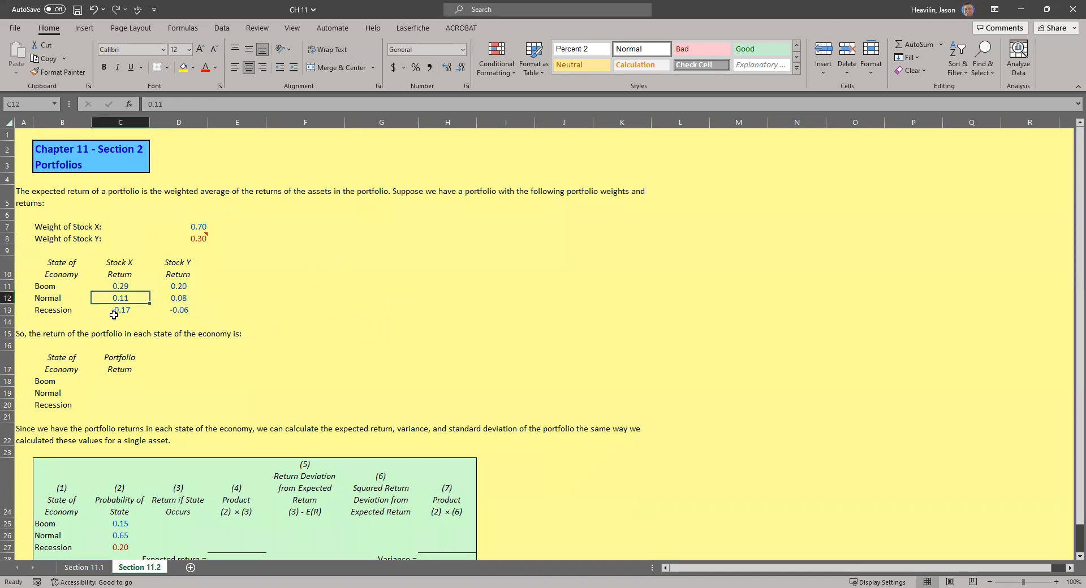
left_click(116, 311)
left_click(185, 286)
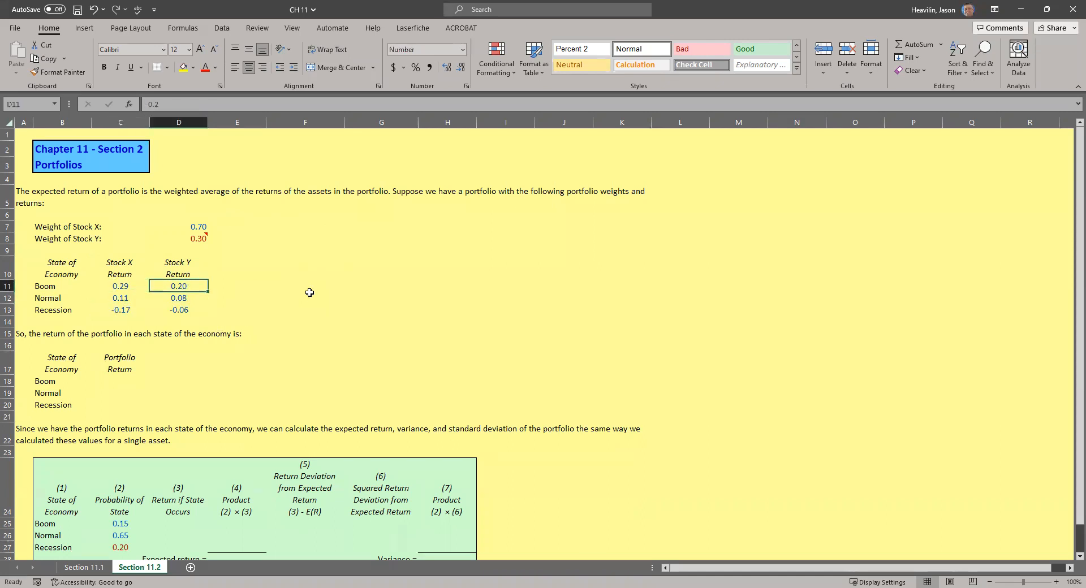
Calculate the Boom portfolio return in C18 with the formula =$D$7*C11+$D$8*D11, keeping both weight references absolute
scroll(308, 292, "down", 1)
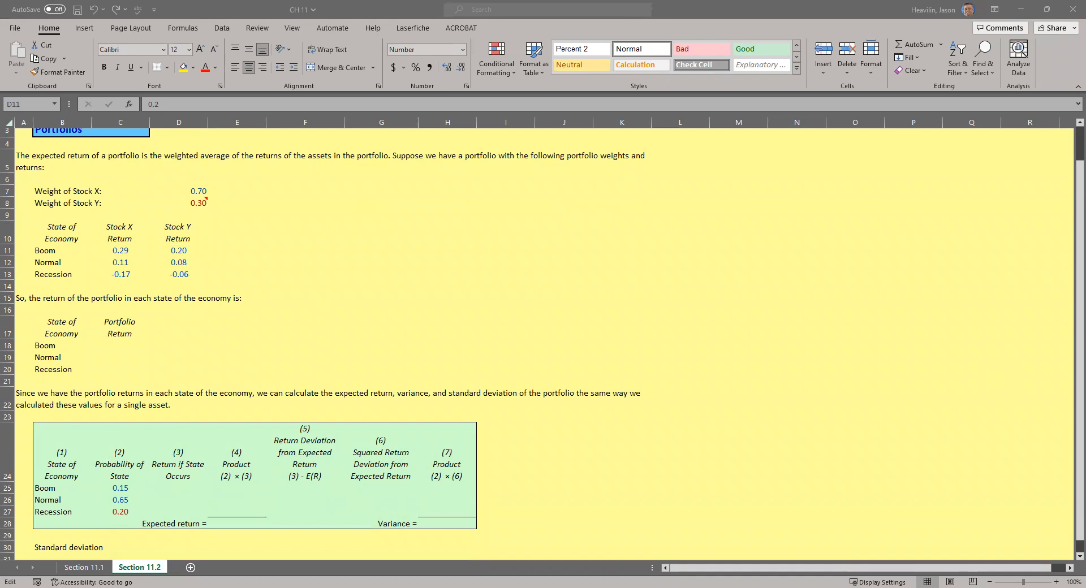
key("Escape")
left_click(103, 347)
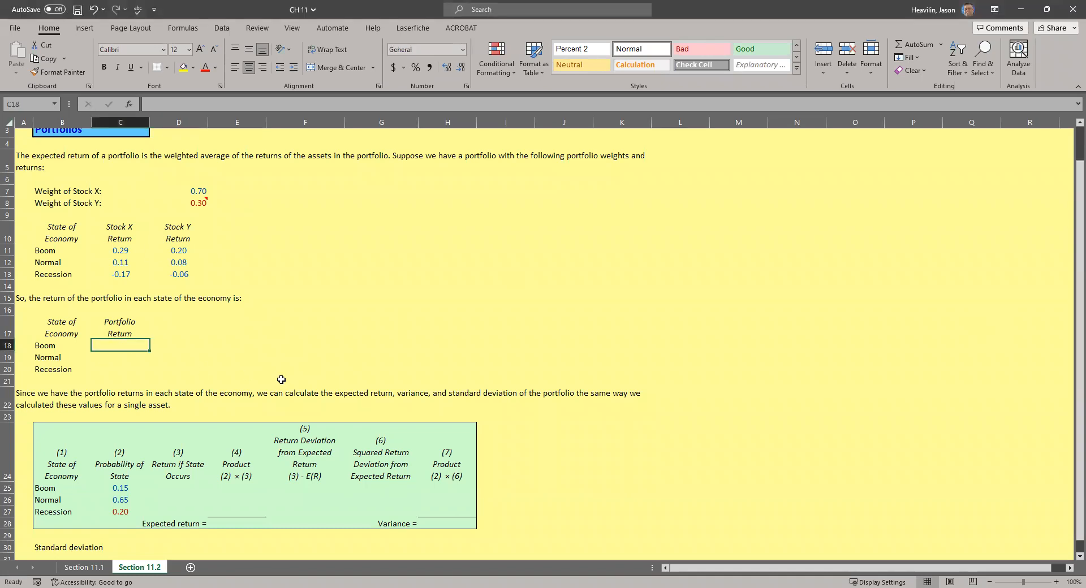
type("=")
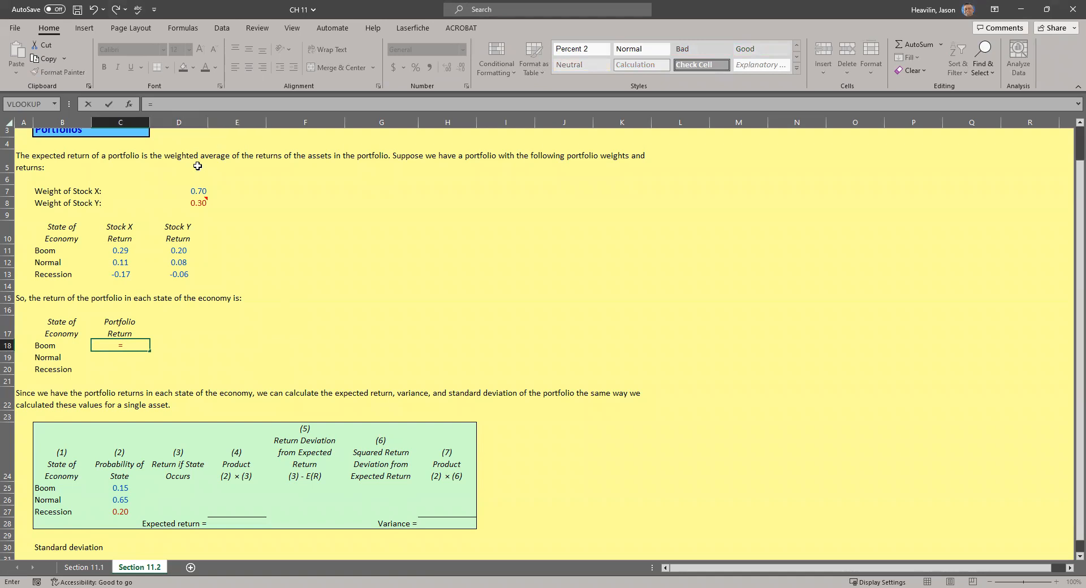
left_click(201, 192)
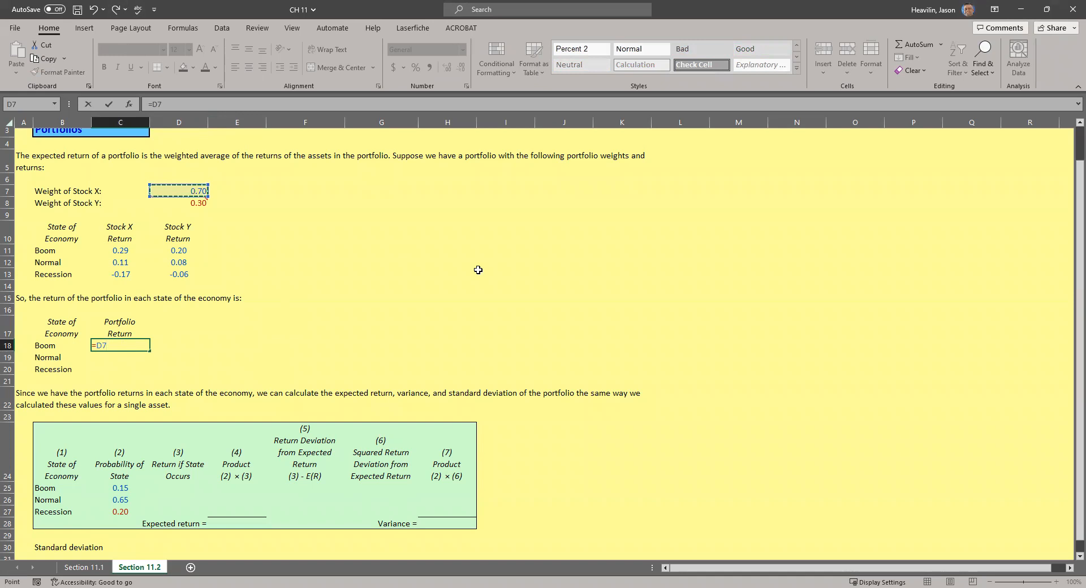
key("F4")
type("*")
left_click(123, 251)
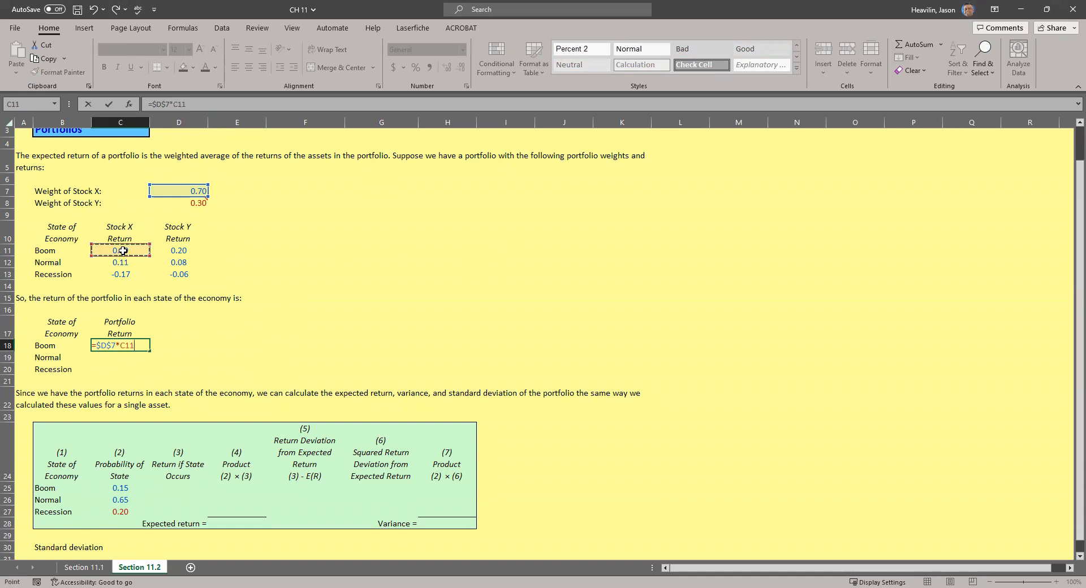
type("+")
left_click(195, 203)
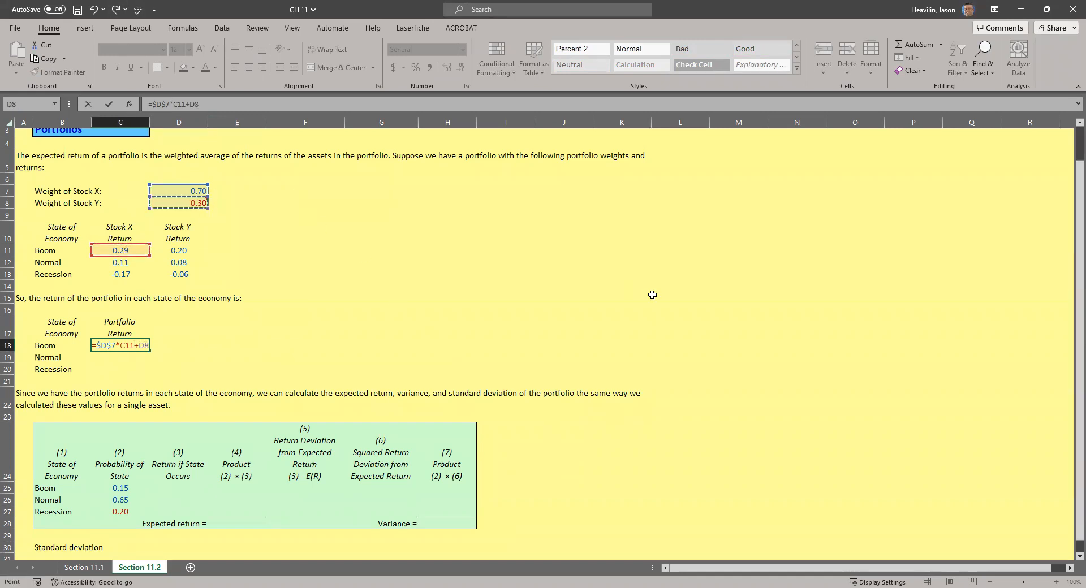
key("F4")
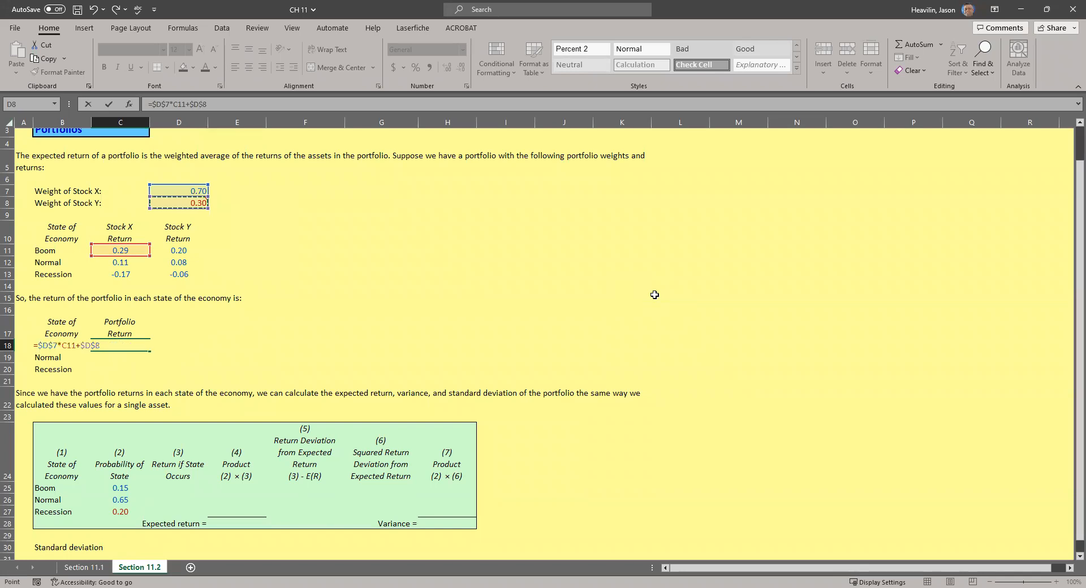
type("*")
left_click(179, 253)
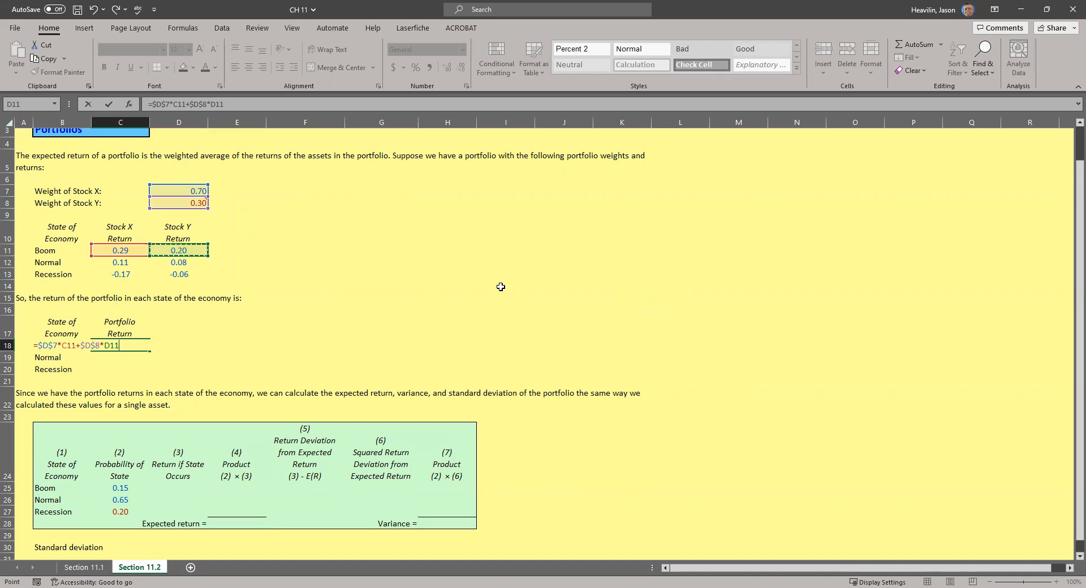
key("ctrl+Return")
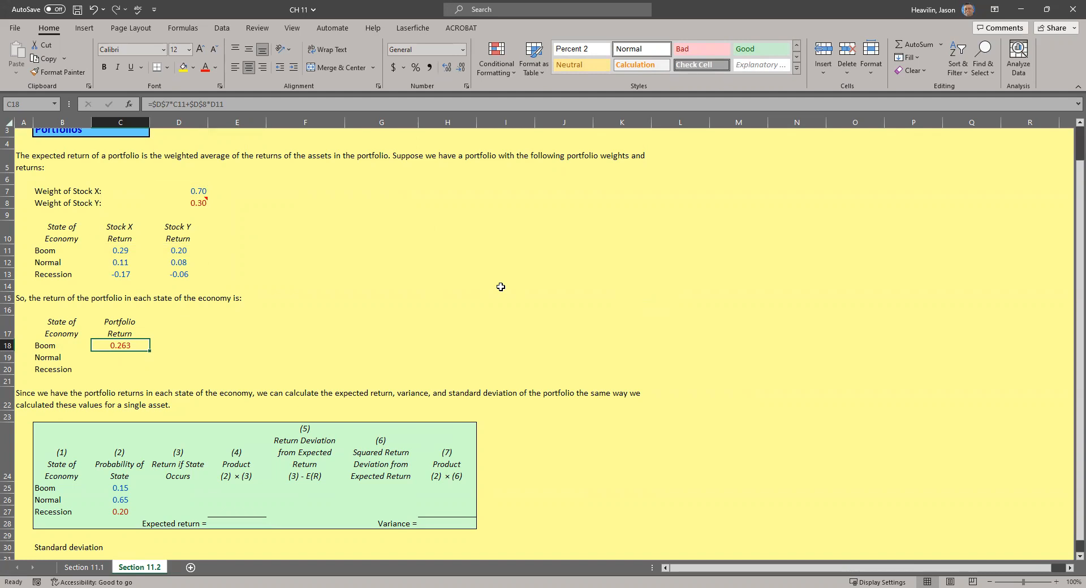
Fill the portfolio return formula down to the Normal and Recession rows in C19 and C20
key("Down")
key("Up")
key("Down")
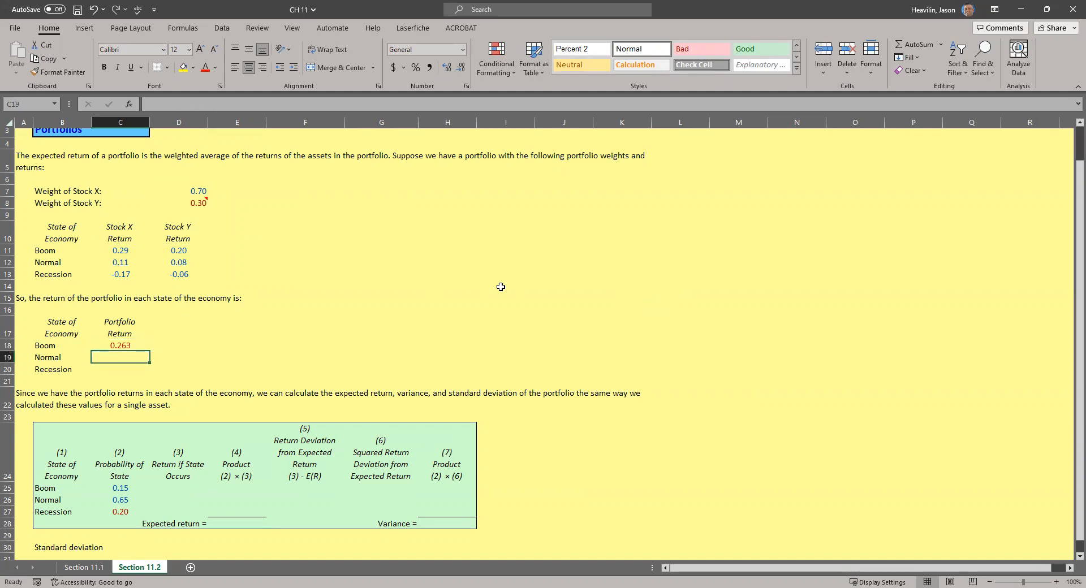
key("ctrl+d")
key("Down")
key("ctrl+d")
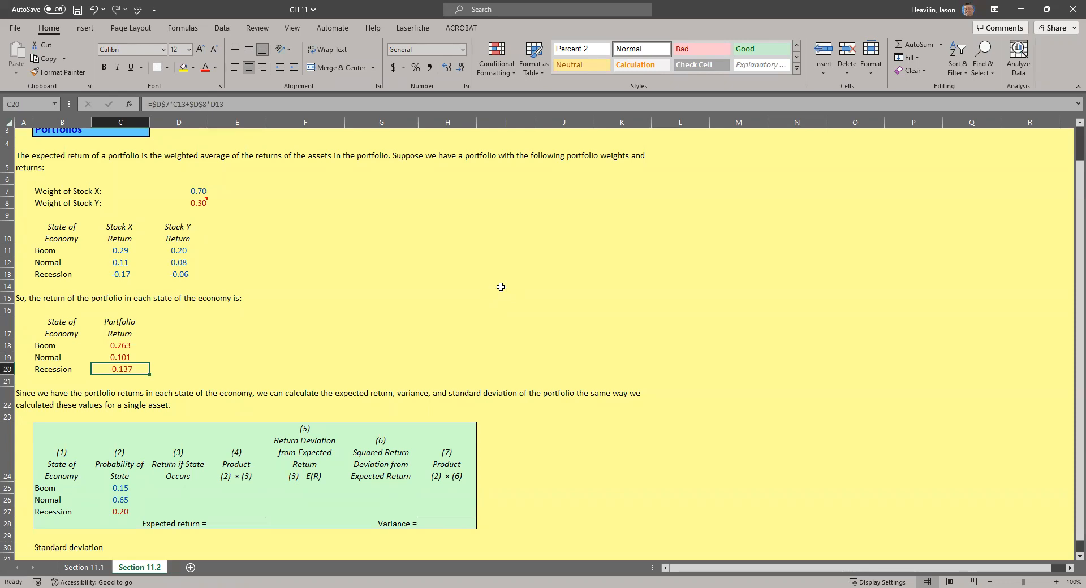
Check the cell references in the copied portfolio return formulas for Normal and Recession in C19 and C20
key("Up")
key("Up")
key("Down")
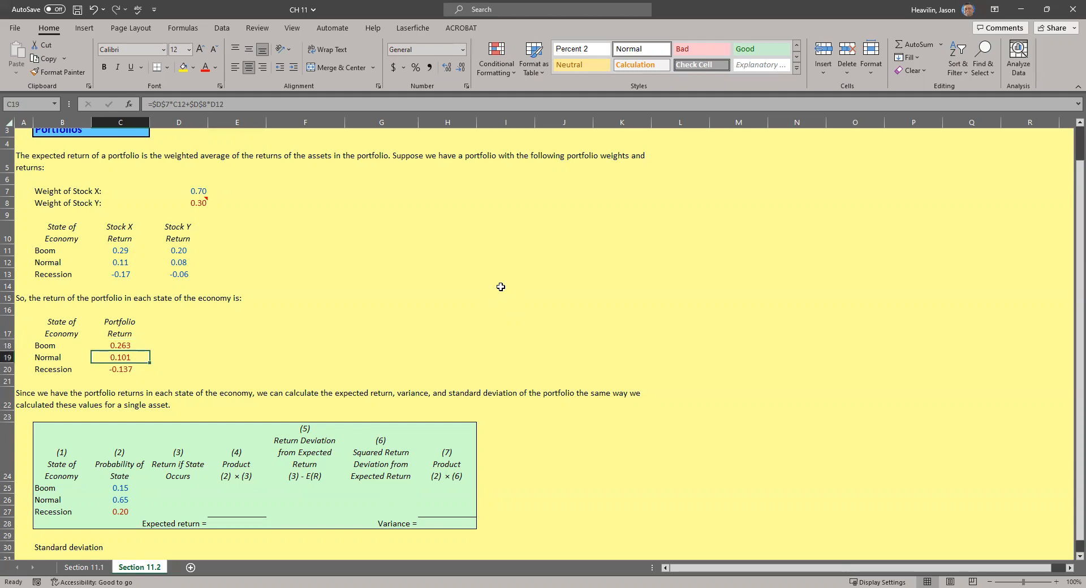
double_click(130, 357)
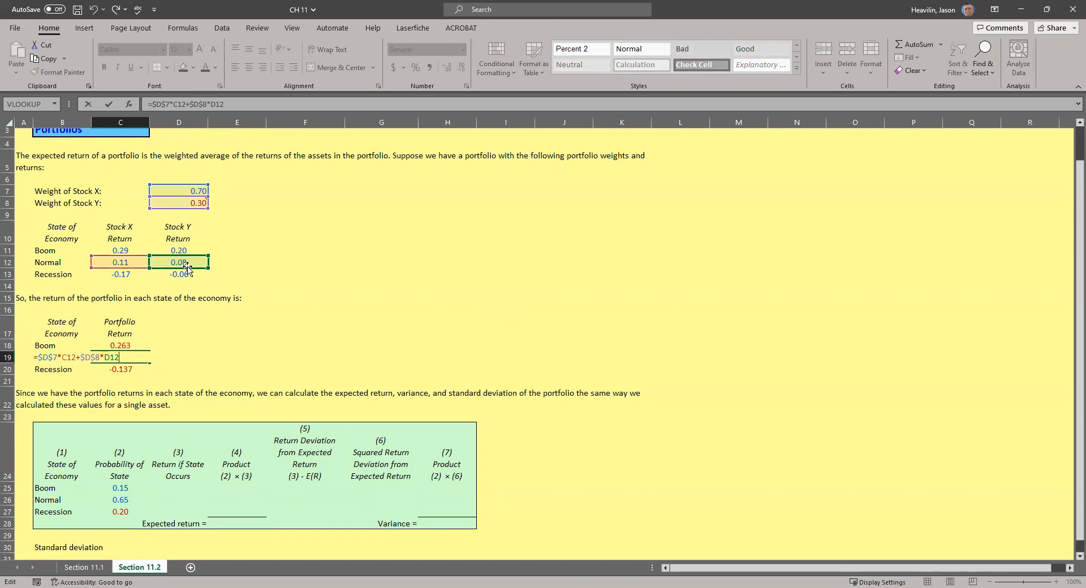
key("Return")
double_click(134, 368)
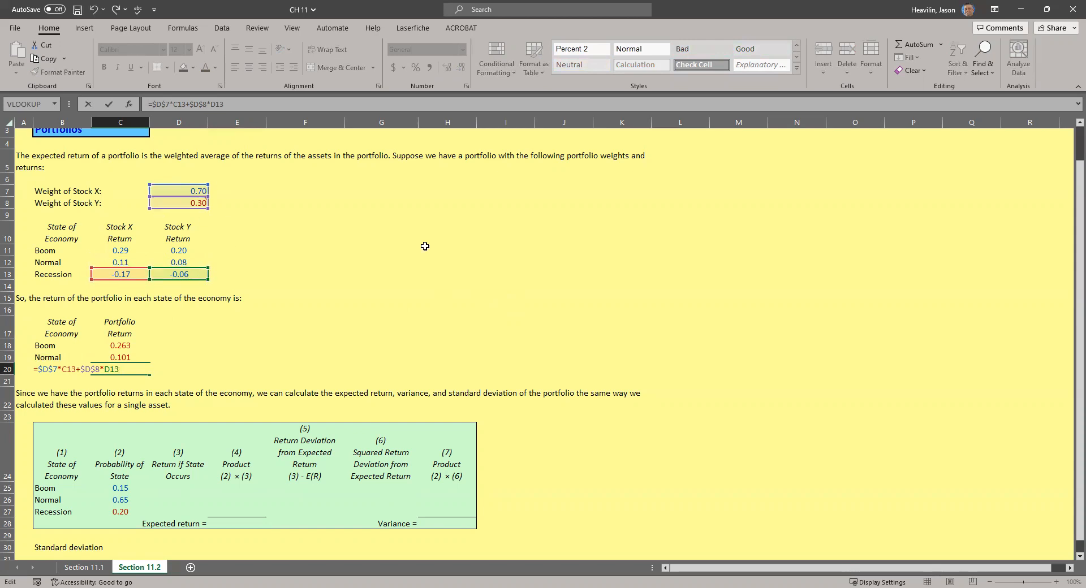
key("Return")
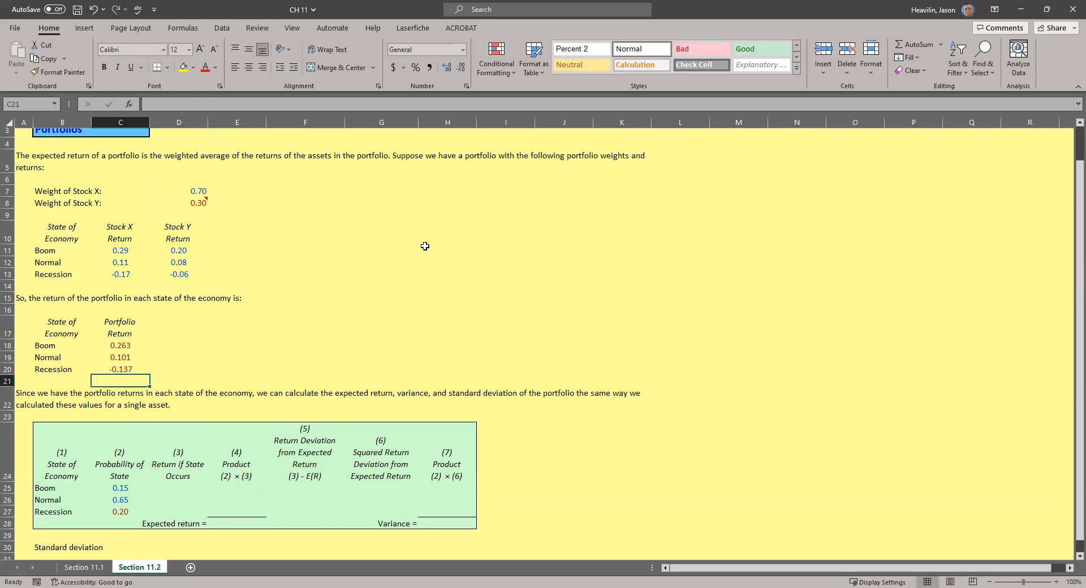
Examine the expected return and variance cells of the portfolio table and the probability of each state in column C
scroll(505, 419, "down", 2)
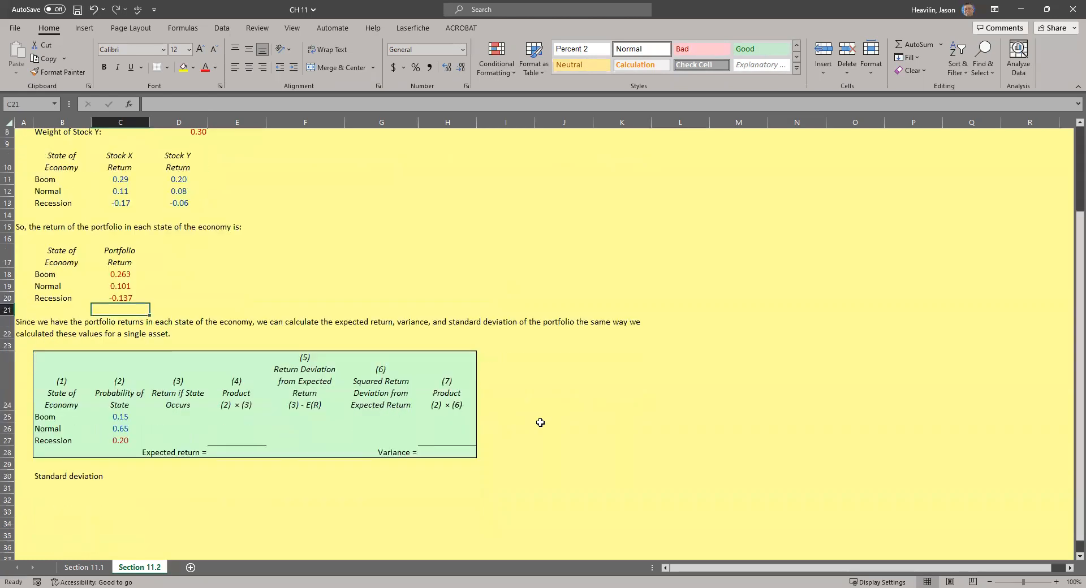
left_click(234, 450)
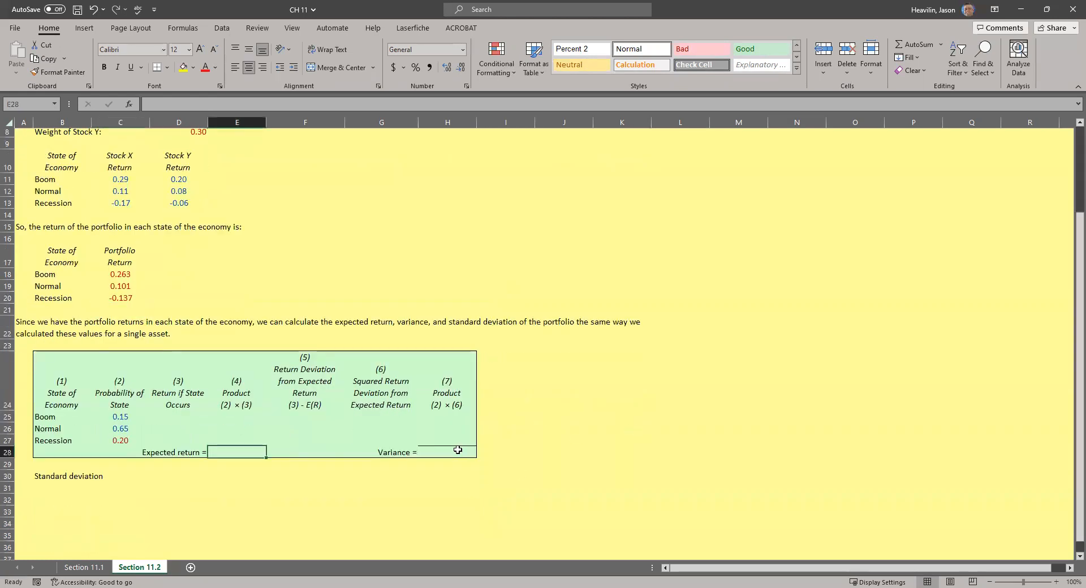
left_click(460, 451)
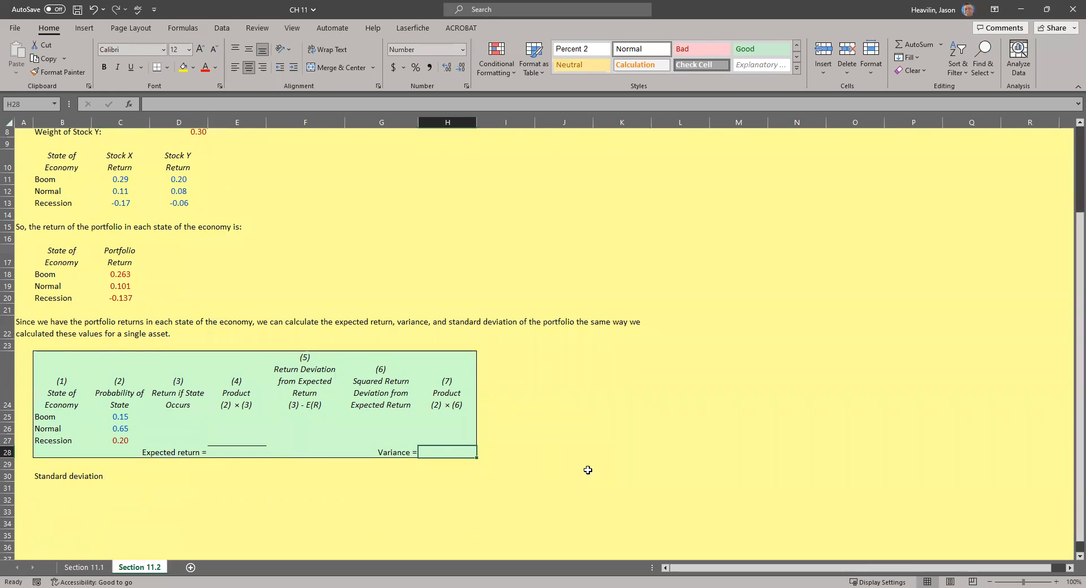
scroll(588, 470, "up", 1)
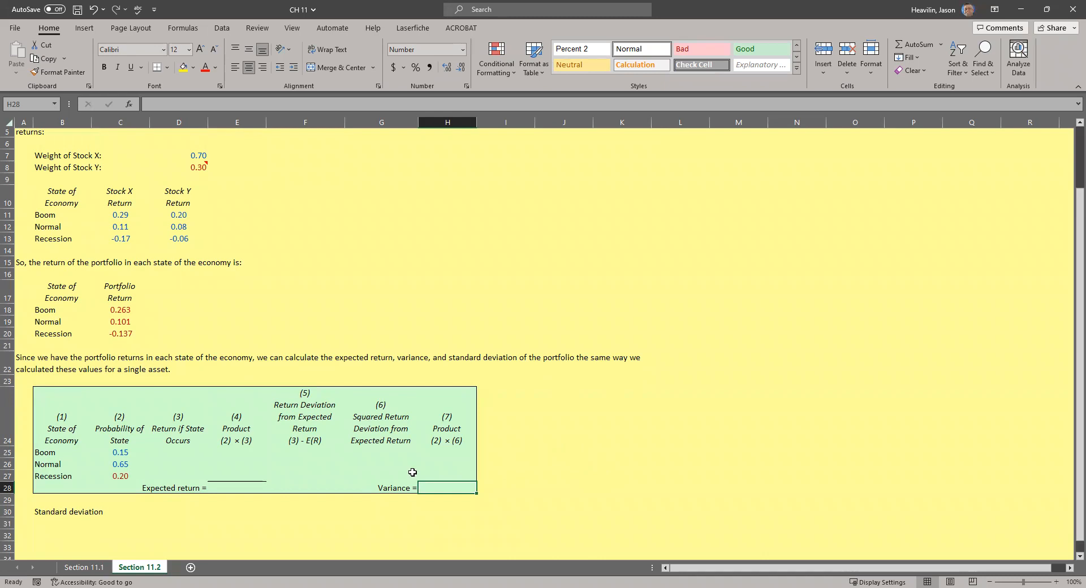
left_click(120, 453)
key("Up")
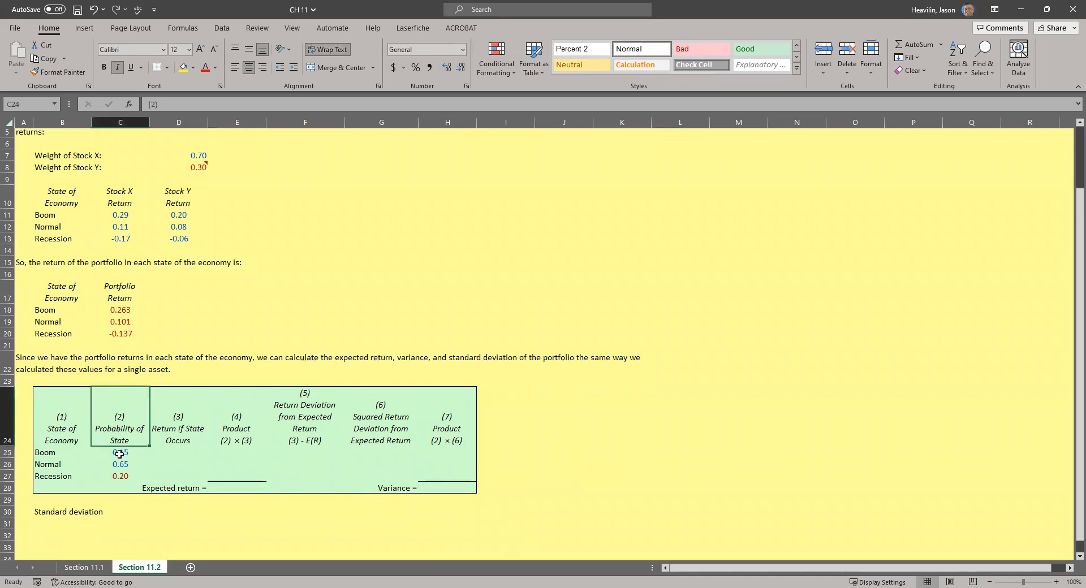
left_click(119, 453)
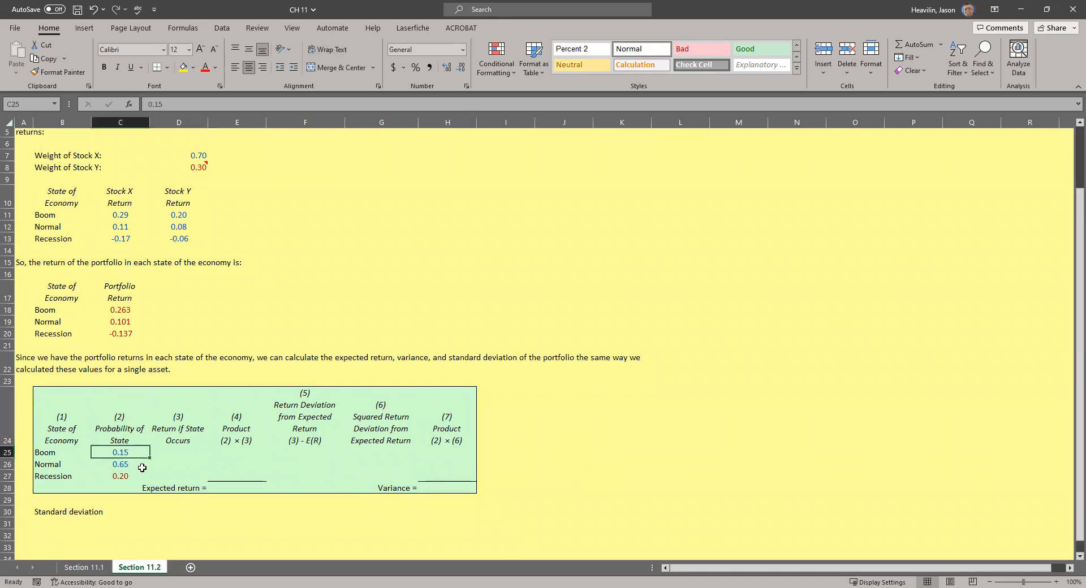
left_click(124, 465)
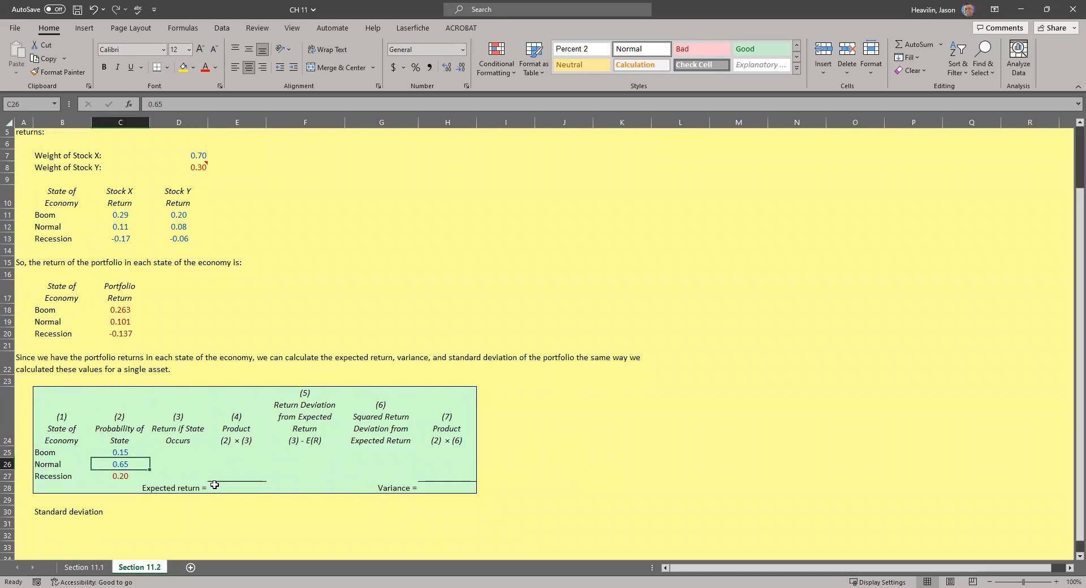
left_click(118, 476)
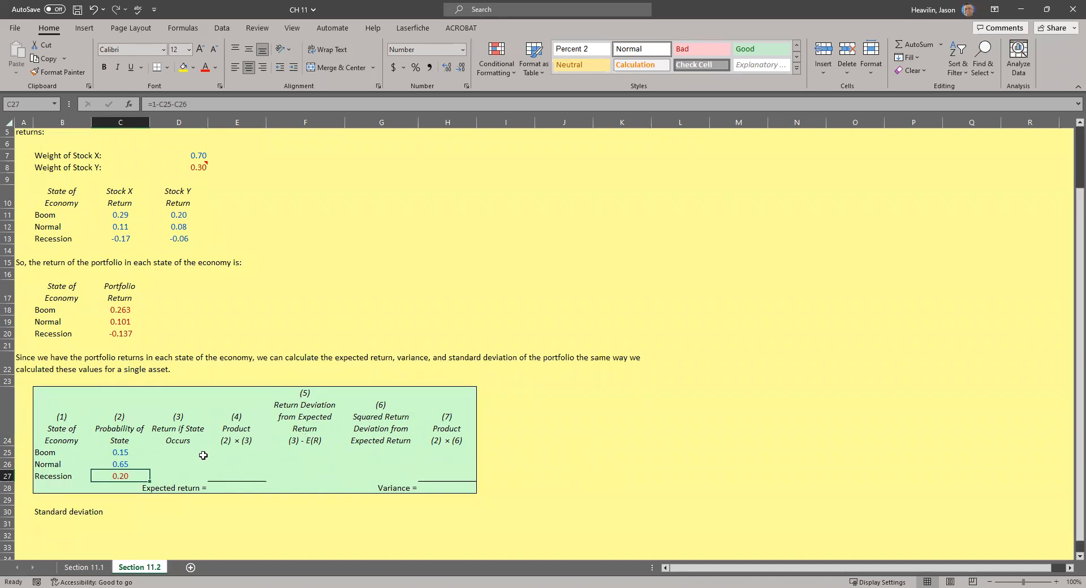
Link the Boom return if state occurs in D25 to the Boom portfolio return with the formula =C18
left_click(170, 451)
scroll(1010, 487, "down", 1)
scroll(1009, 487, "up", 1)
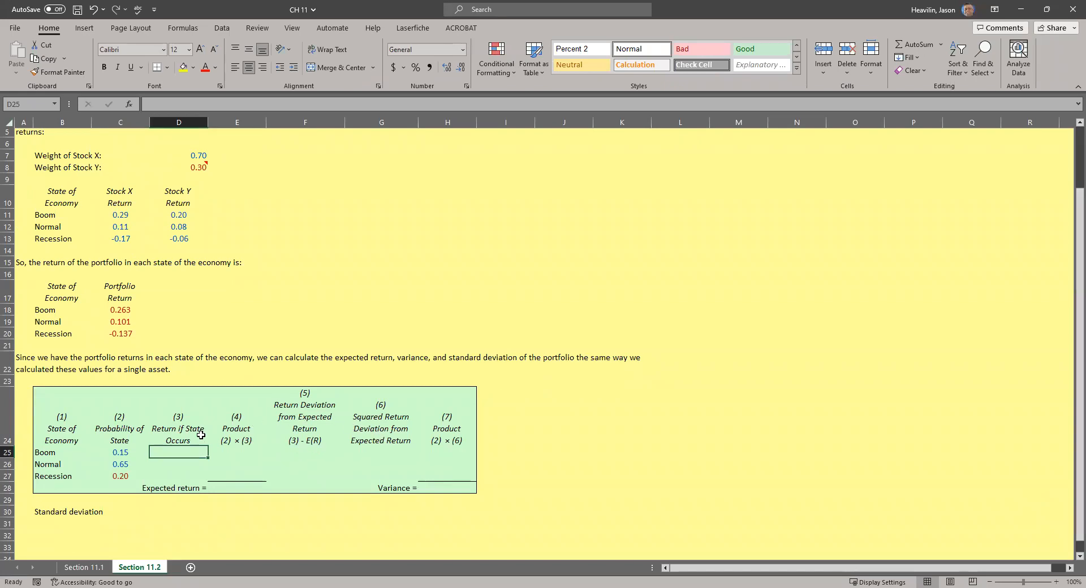
left_click(119, 309)
left_click(168, 451)
type("=")
left_click(126, 310)
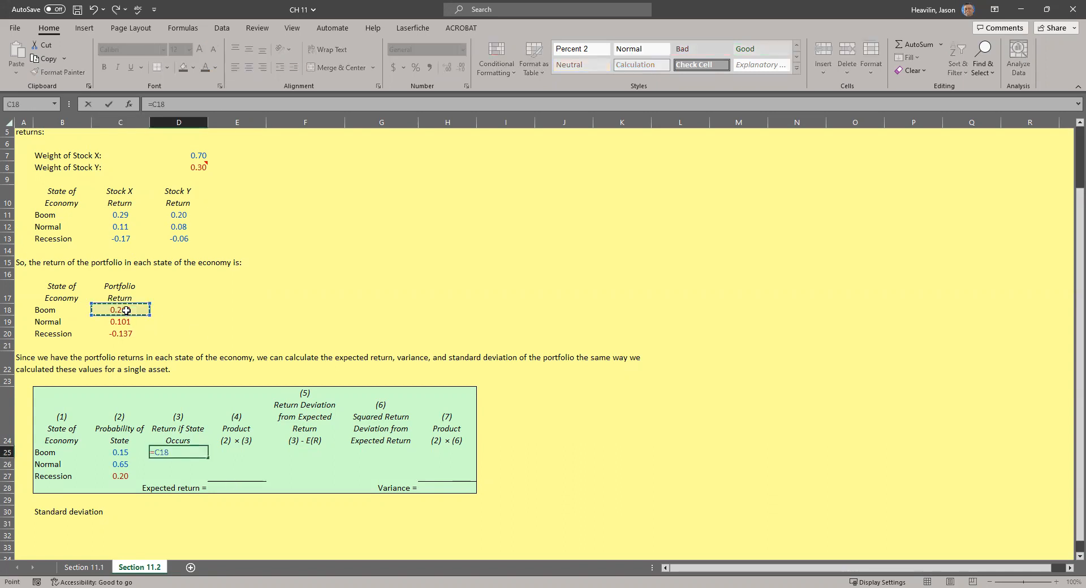
key("Return")
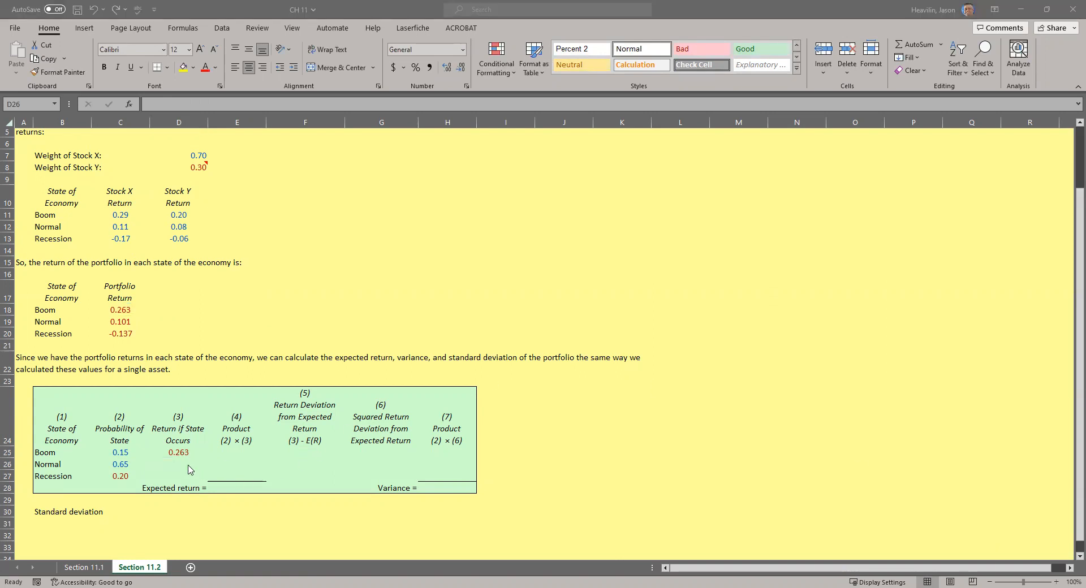
Fill the linked return formula from D25 down to the Normal and Recession rows in D26 and D27
left_click(172, 460)
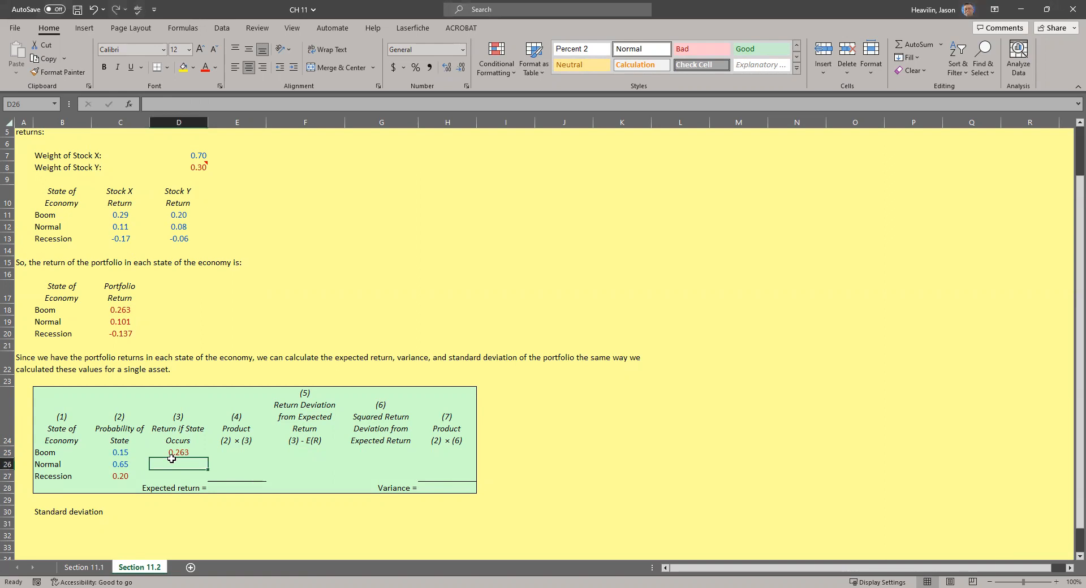
key("ctrl+d")
key("Down")
key("ctrl+d")
Review the portfolio returns in C18:C20, the state probabilities, and the product and expected return cells in column E
left_click_drag(125, 309, 121, 335)
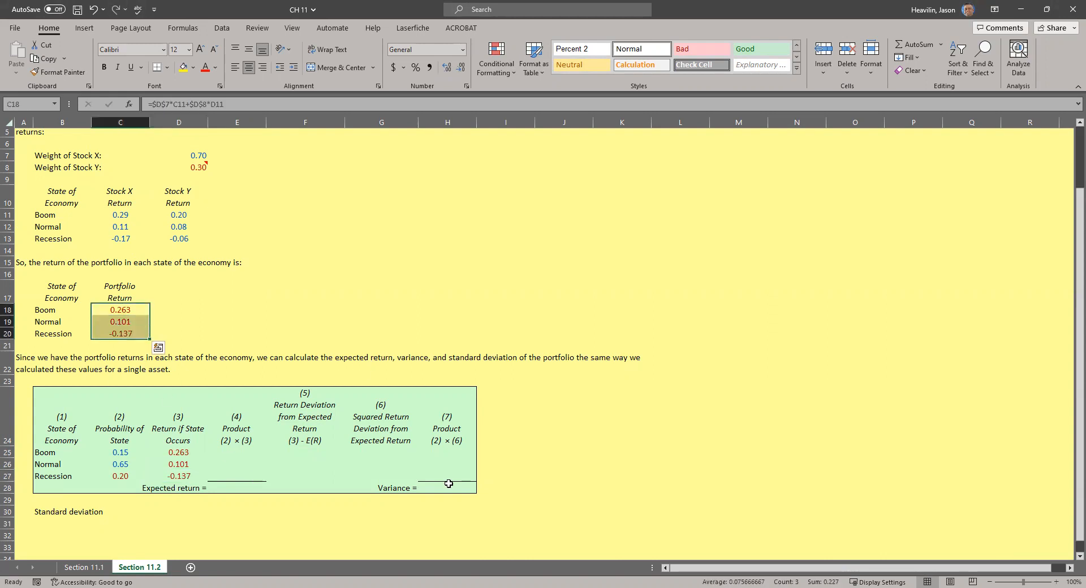
left_click(243, 453)
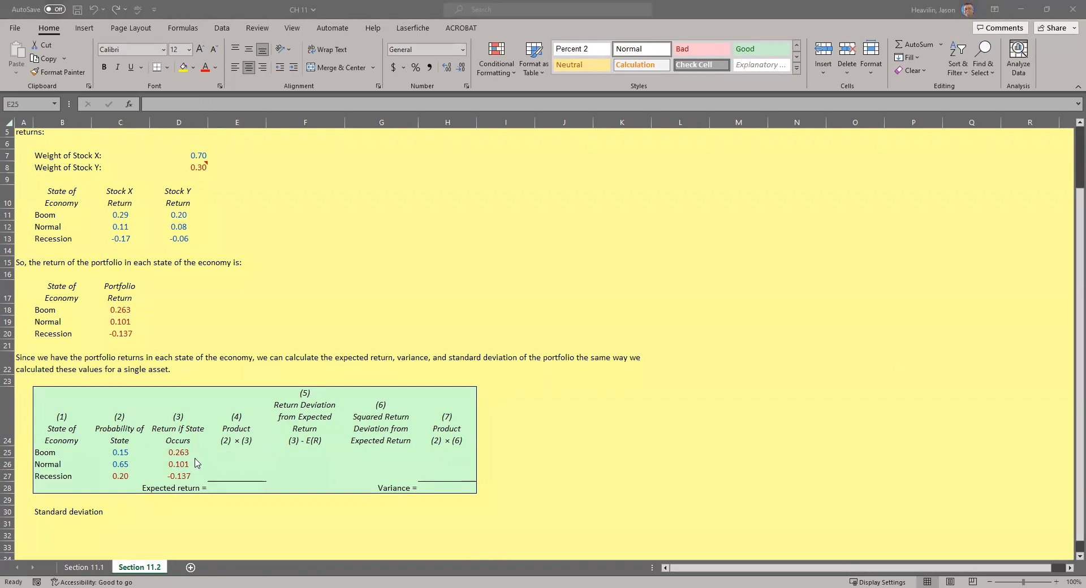
left_click(229, 450)
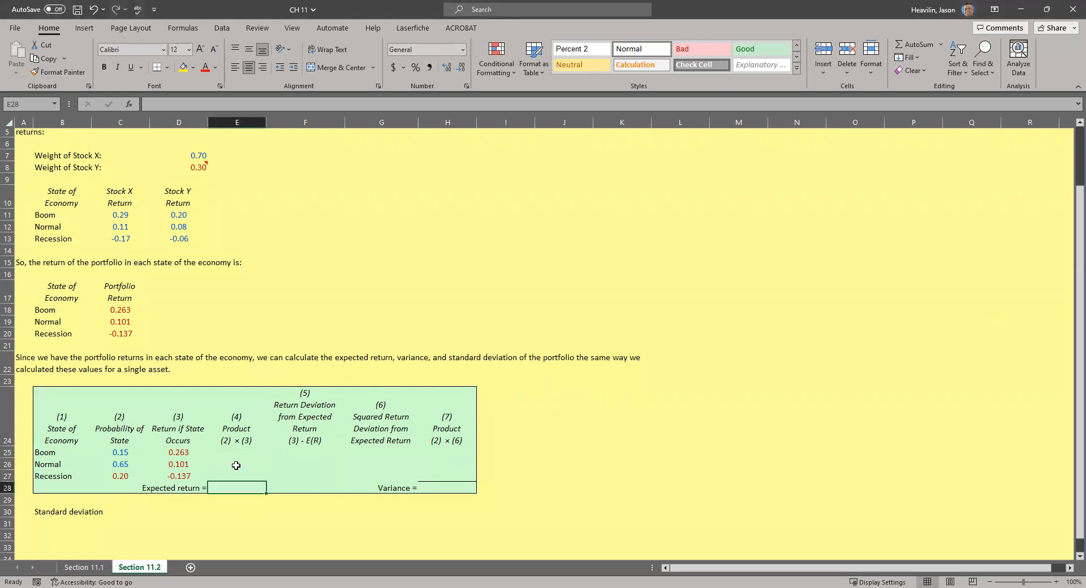
left_click(233, 467)
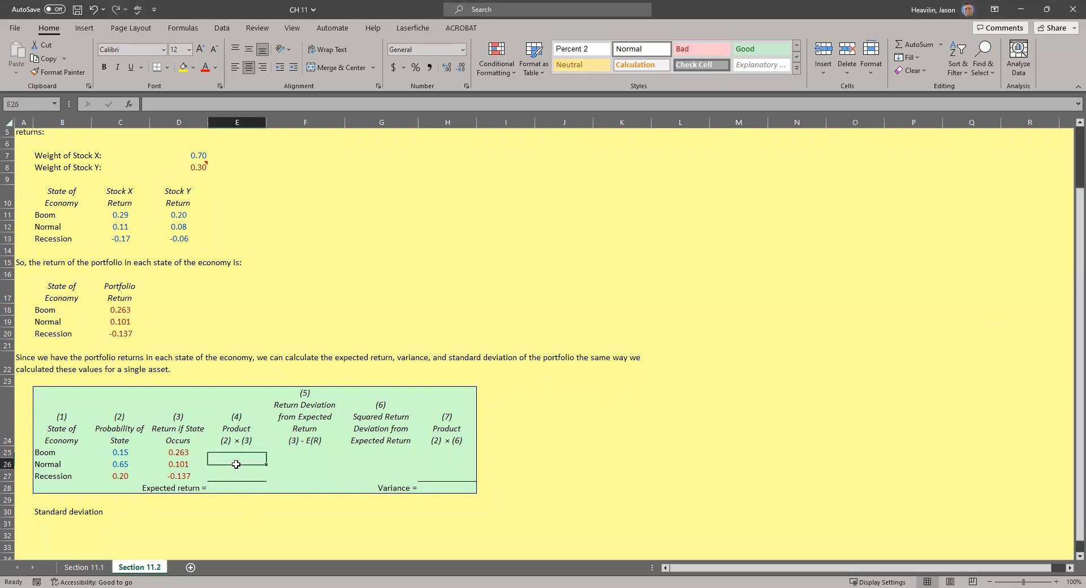
left_click(235, 478)
left_click(238, 488)
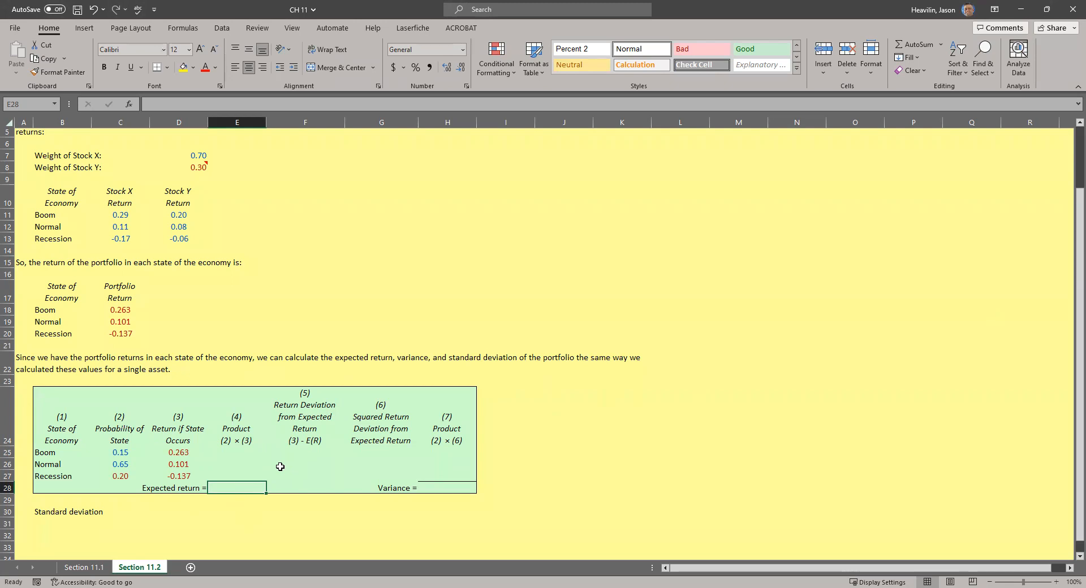
left_click_drag(120, 451, 120, 472)
Calculate the Boom product of probability and return in E25 with the formula =C25*D25
left_click(234, 454)
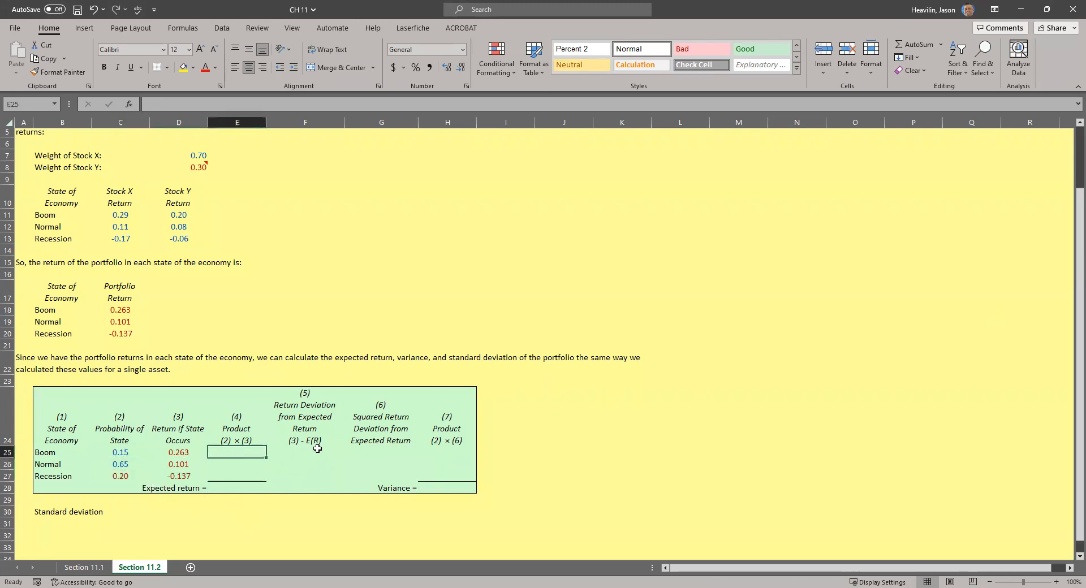
type("=")
key("Left")
key("Left")
key("Left")
key("Right")
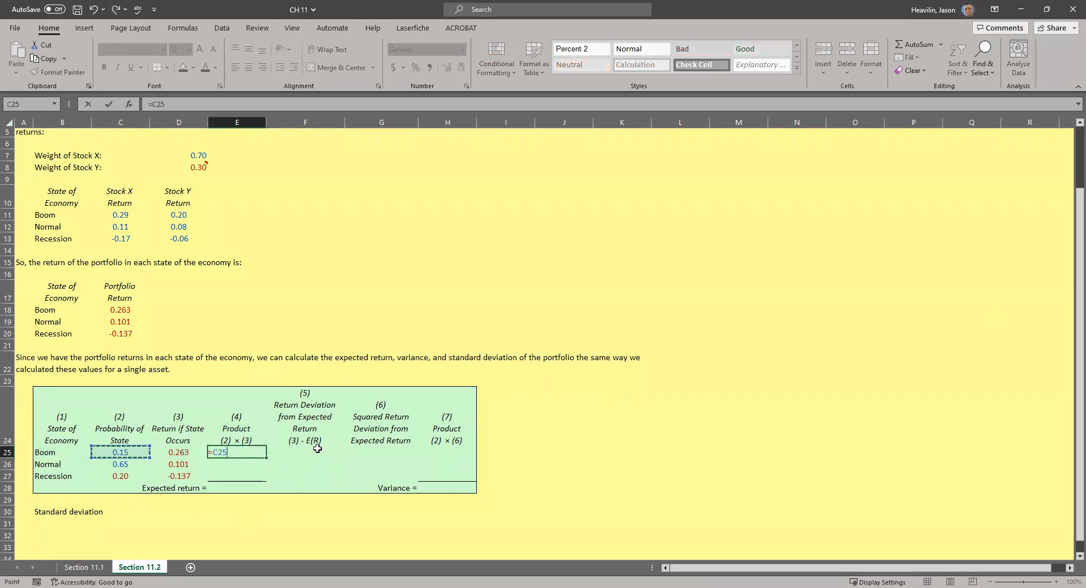
type("*")
key("Right")
key("Return")
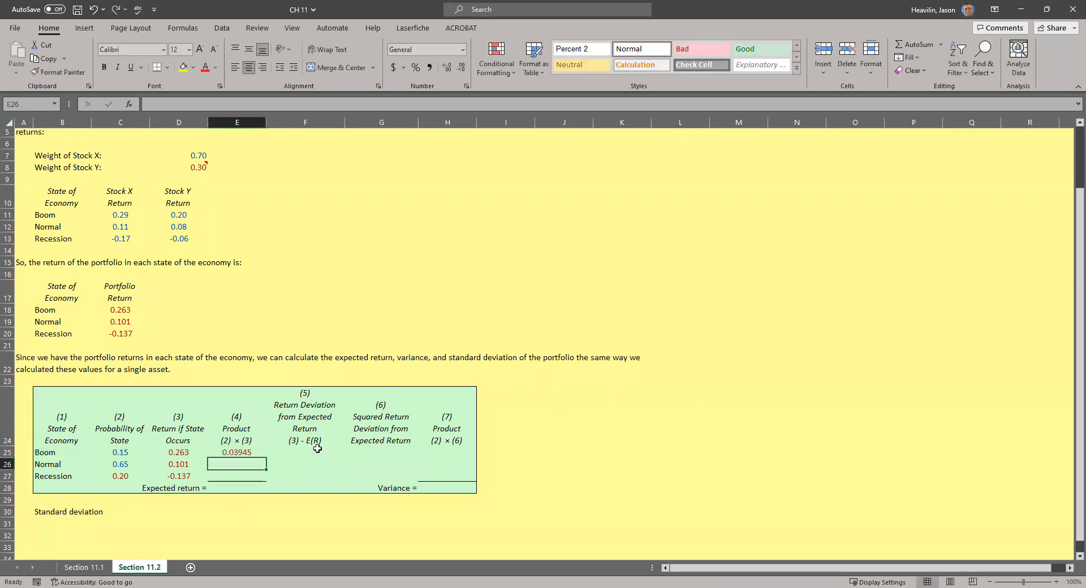
Fill the product formula down to the Normal row in E26 and enter =C27*D27 for Recession in E27
key("ctrl+d")
key("Return")
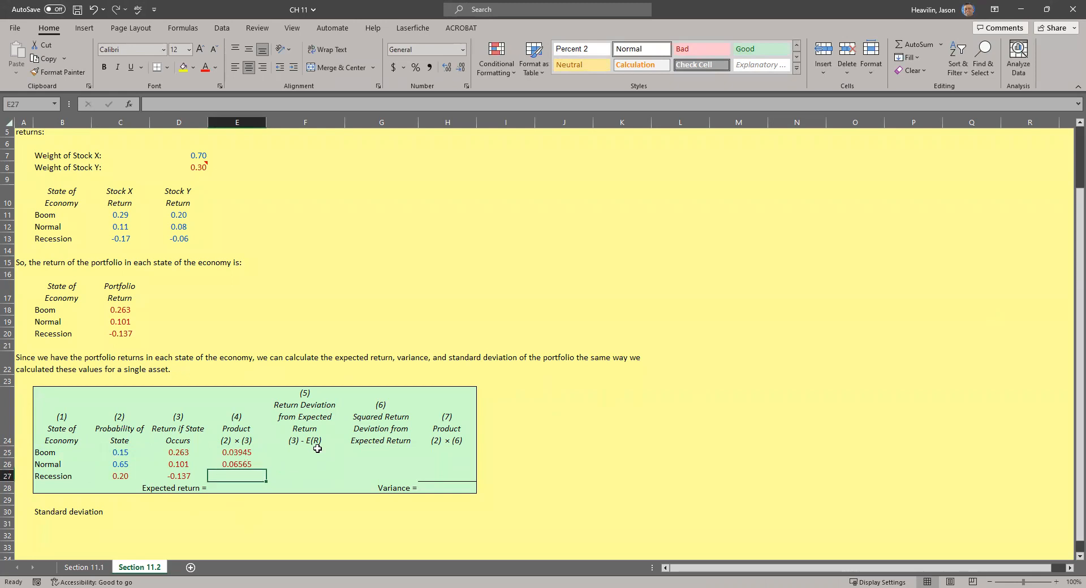
type("=")
key("Left")
key("Left")
type("*")
key("Right")
key("Return")
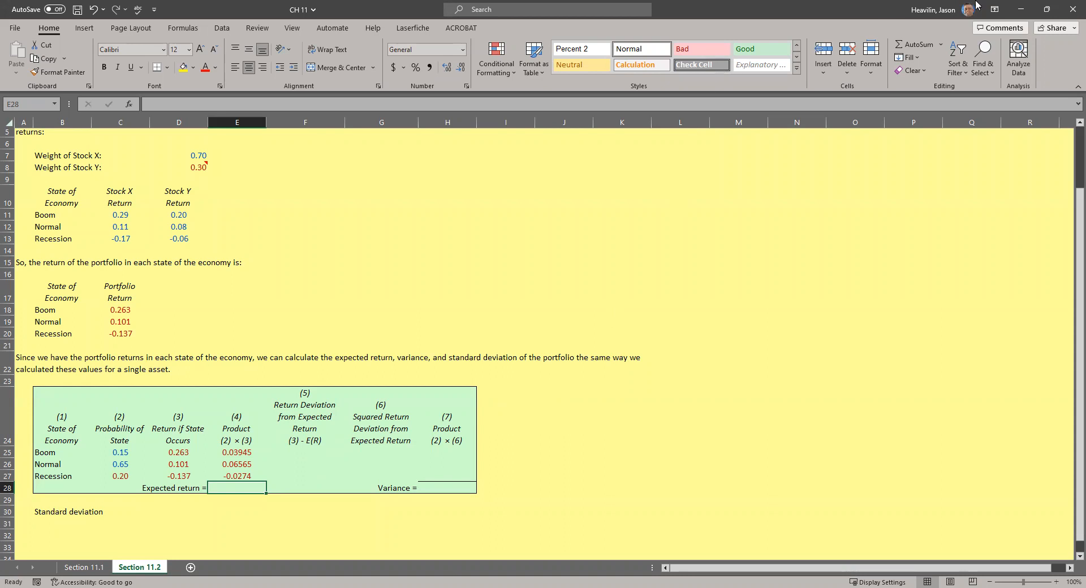
Sum the three products in the expected return cell E28 with =SUM(E25:E27)
left_click(917, 45)
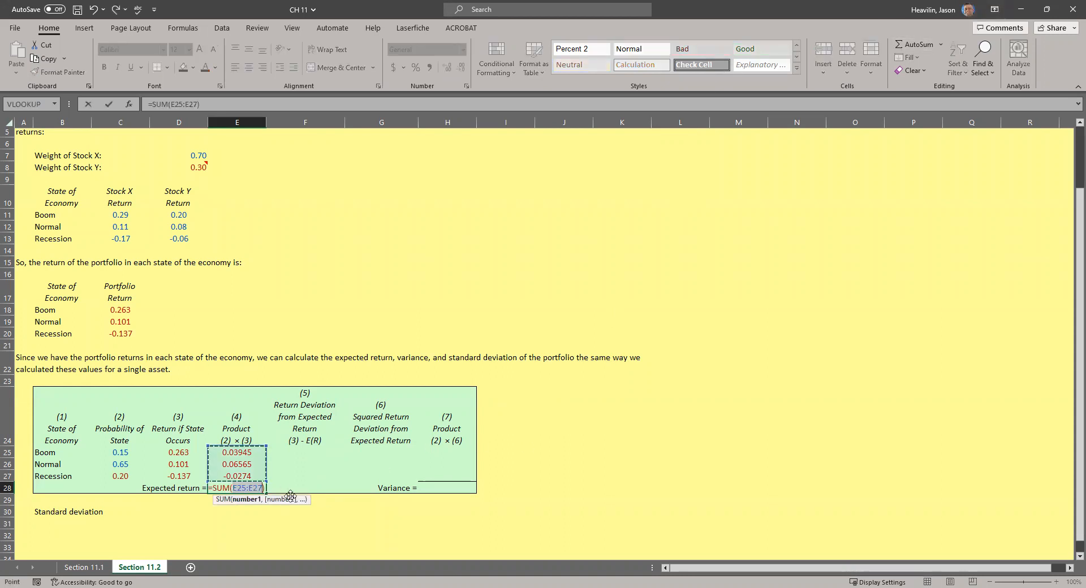